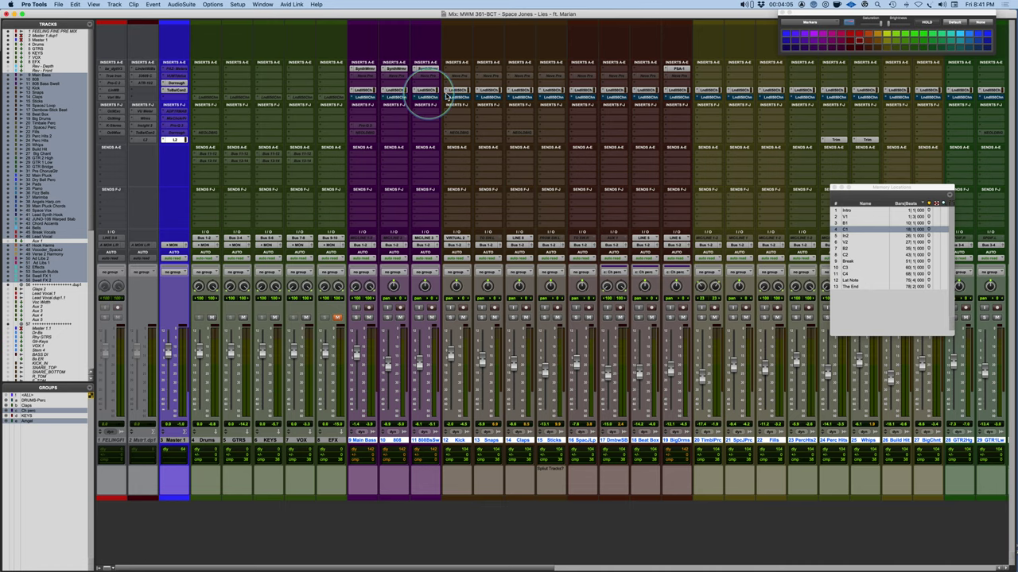
# Check the Kick's Lindell strip, bypass the limiter, then open the 808 Bass Swell's Lindell 50 strip.
pyautogui.click(454, 90)
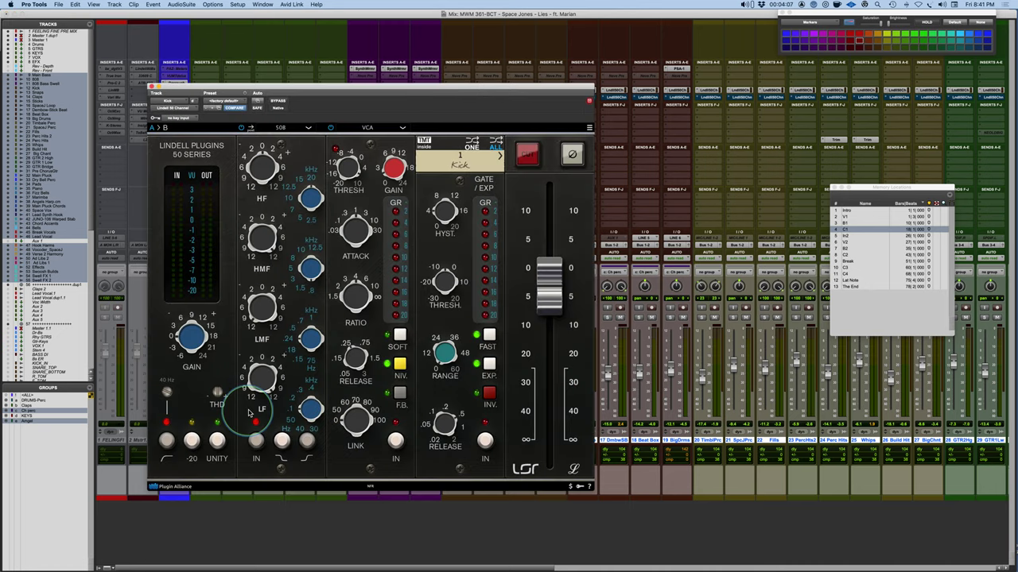
pyautogui.moveTo(274, 389)
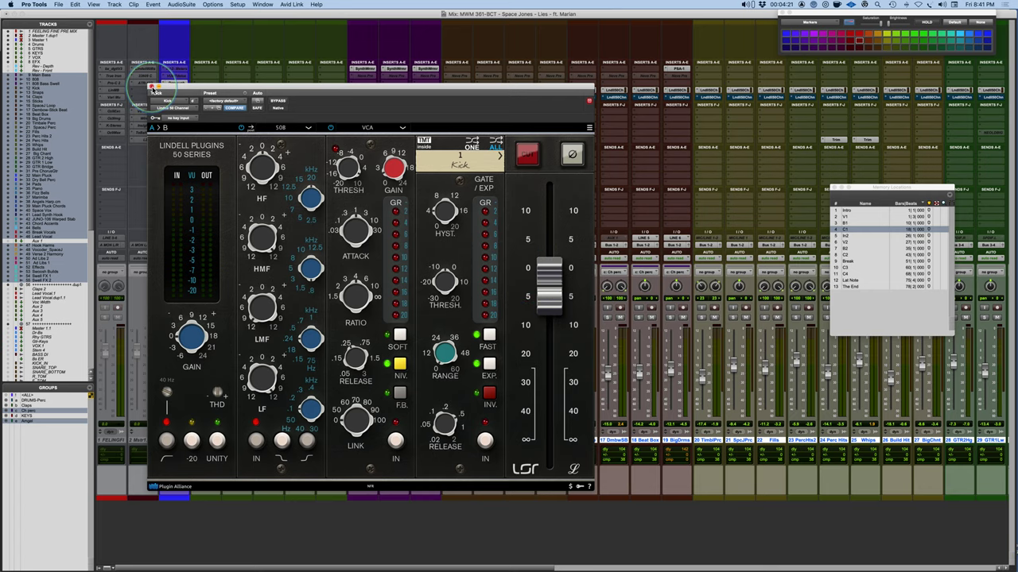
pyautogui.click(153, 89)
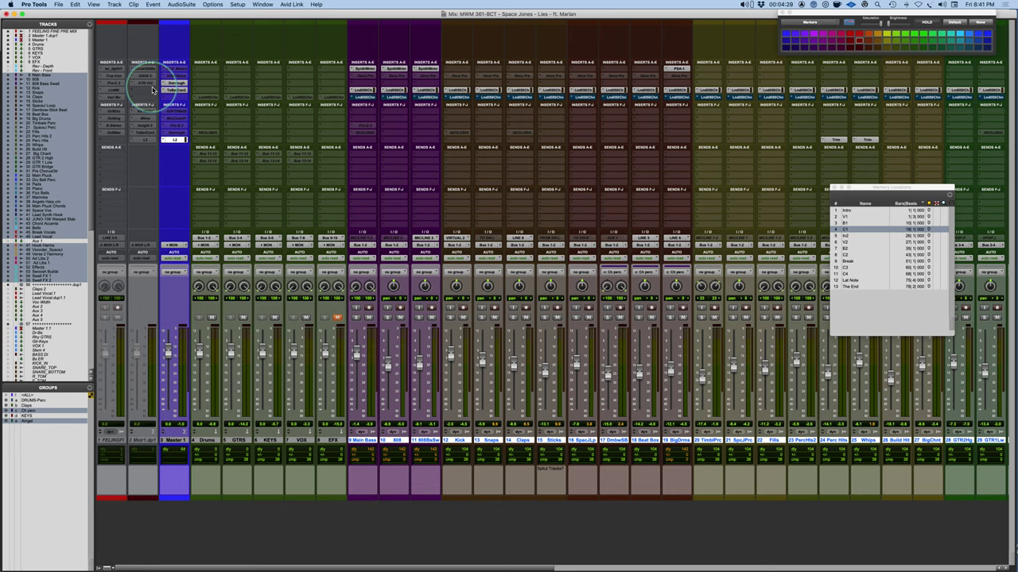
pyautogui.keyDown('alt'); pyautogui.keyDown('super'); pyautogui.click(428, 92); pyautogui.keyUp('super'); pyautogui.keyUp('alt')
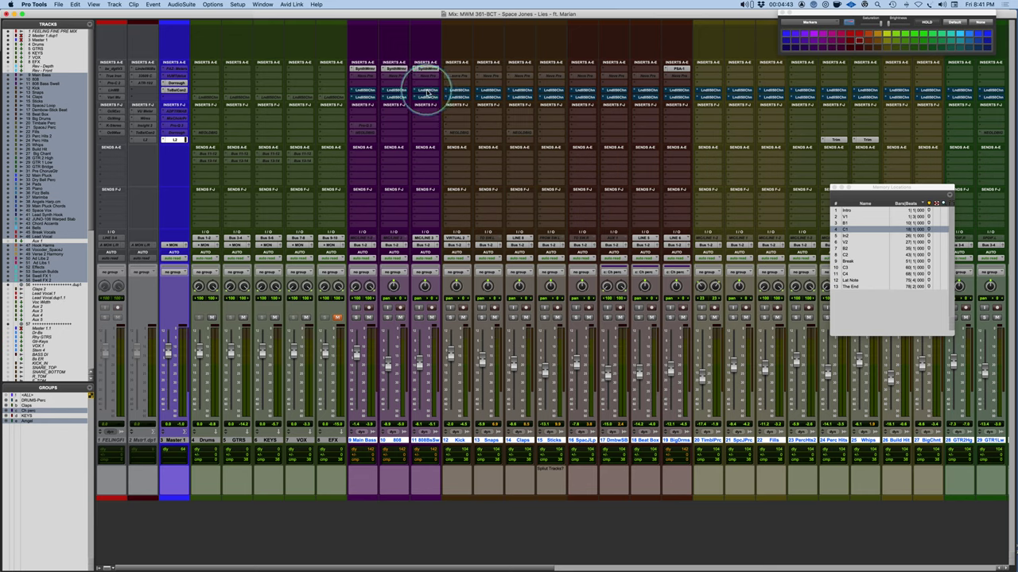
pyautogui.click(427, 92)
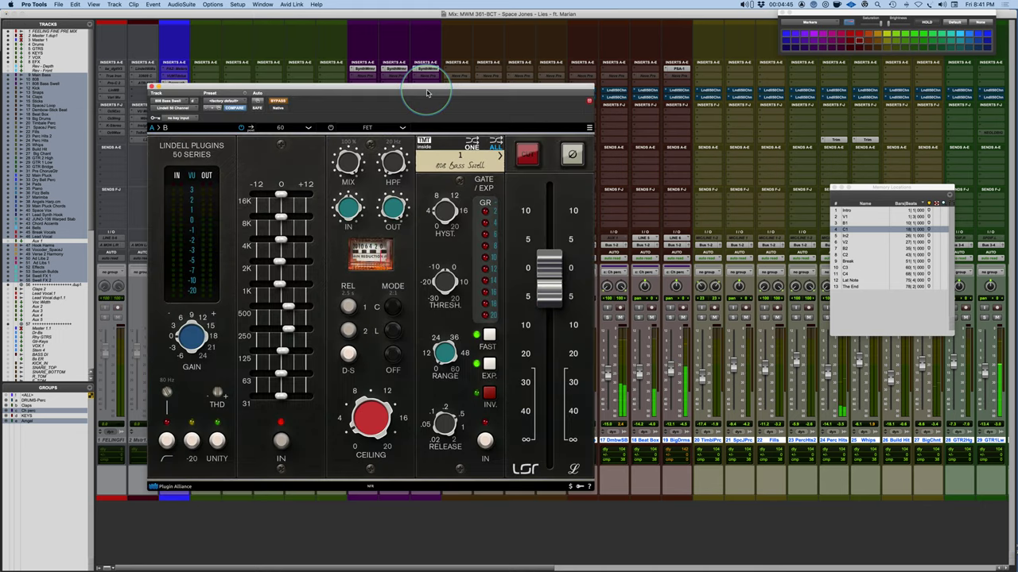
# Move the plugin window aside and load the Kick track's Lindell 50 compressor and EQ settings.
pyautogui.moveTo(443, 91); pyautogui.dragTo(638, 136)
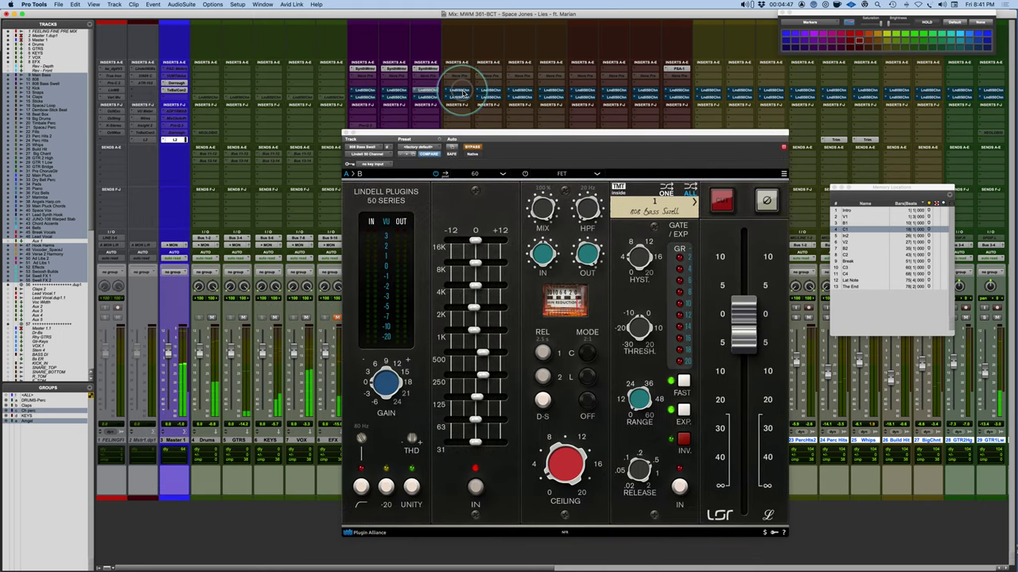
pyautogui.click(460, 92)
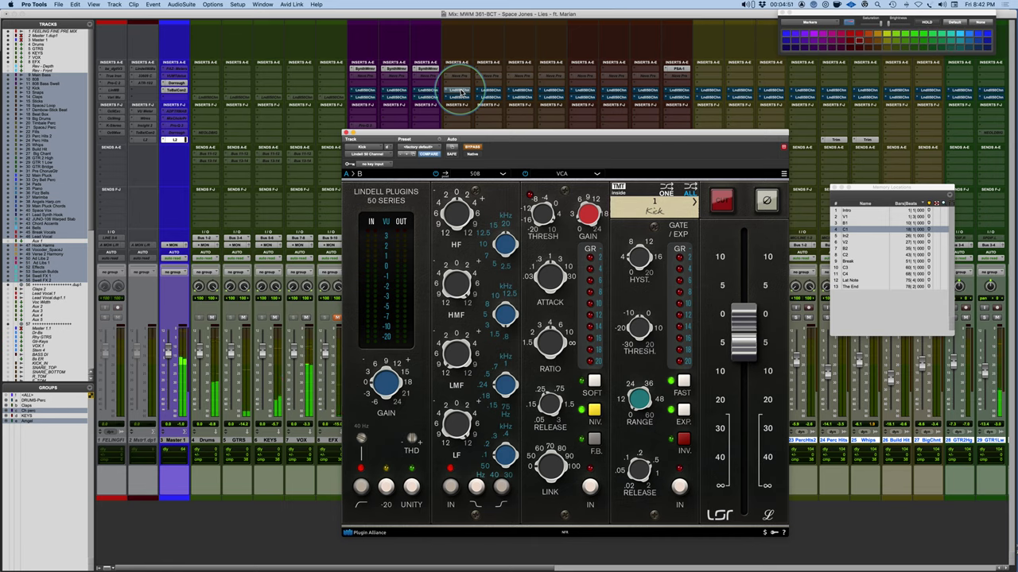
pyautogui.click(460, 92)
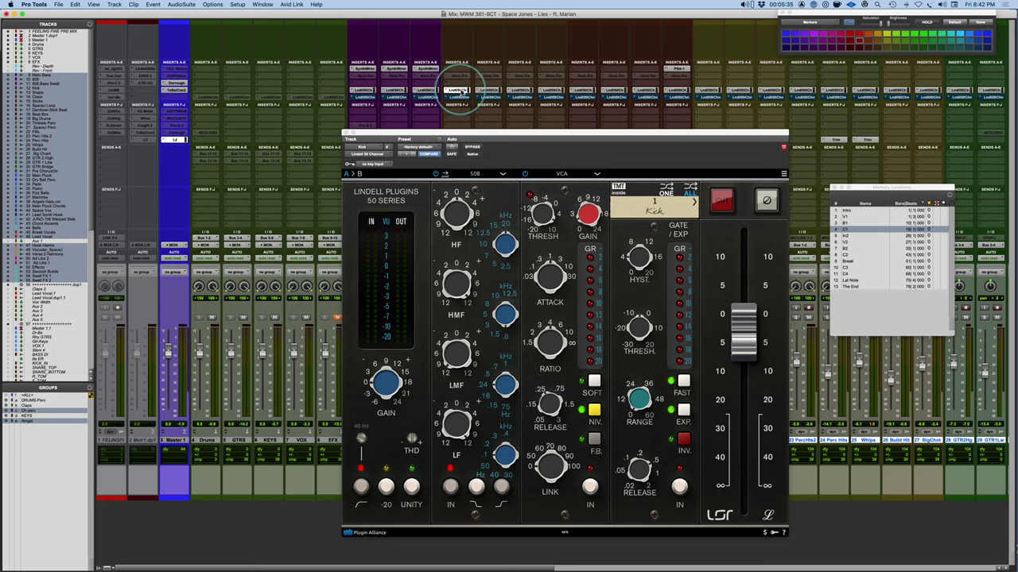
pyautogui.keyDown('super'); pyautogui.click(464, 93); pyautogui.keyUp('super')
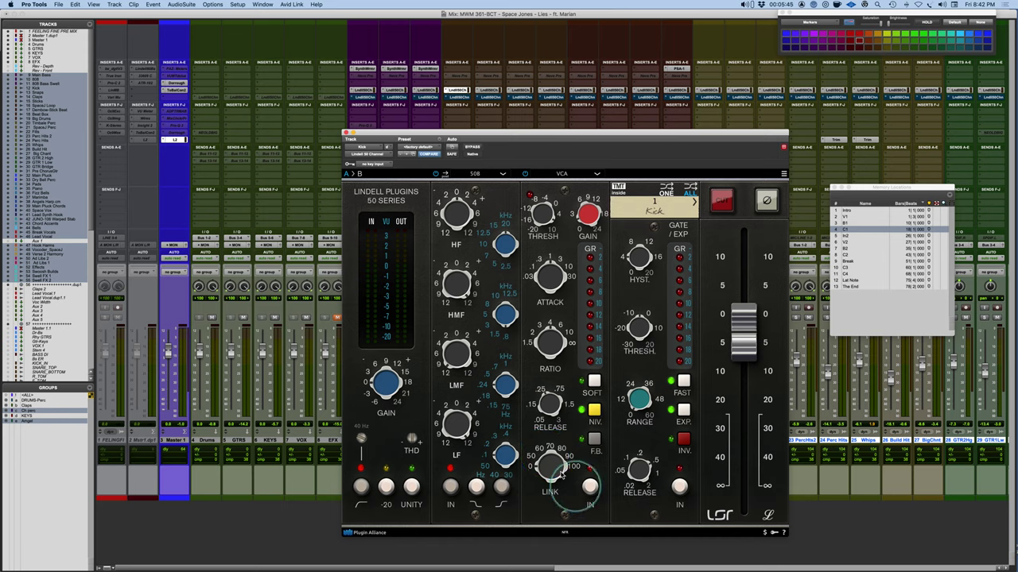
pyautogui.keyDown('super'); pyautogui.click(458, 92); pyautogui.keyUp('super')
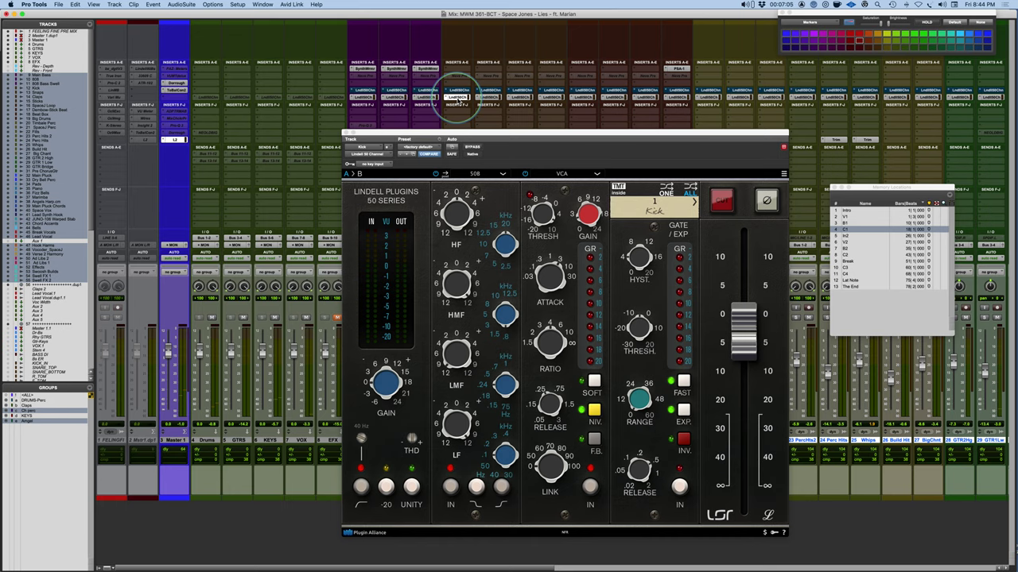
# Bypass the Lindell 50 processing on all tracks and play the mix without it.
pyautogui.keyDown('alt'); pyautogui.keyDown('super'); pyautogui.click(460, 97); pyautogui.keyUp('super'); pyautogui.keyUp('alt')
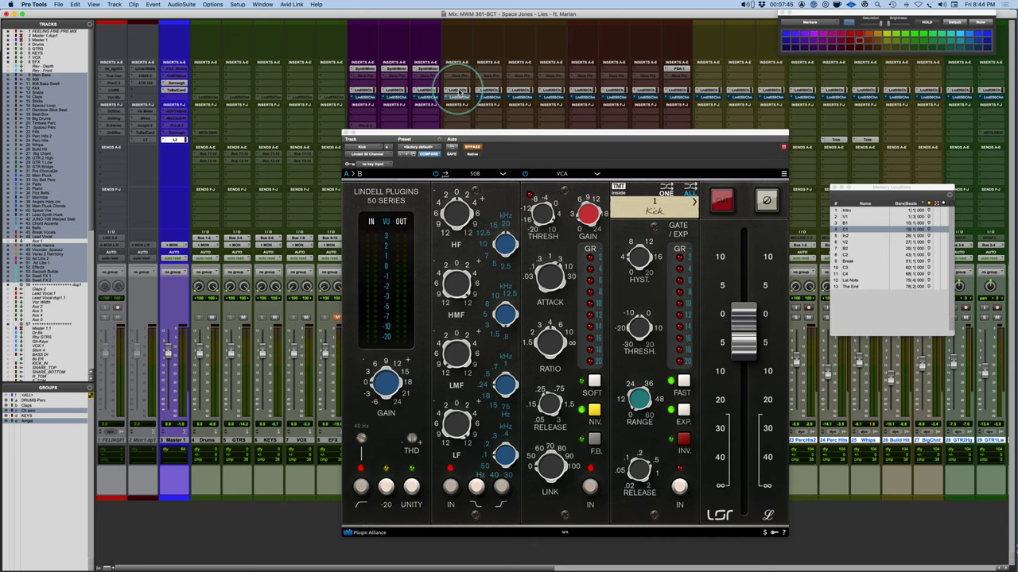
pyautogui.press('space')
# Re-enable the bypassed Lindell 50 insert across all tracks.
pyautogui.keyDown('super'); pyautogui.click(458, 92); pyautogui.keyUp('super')
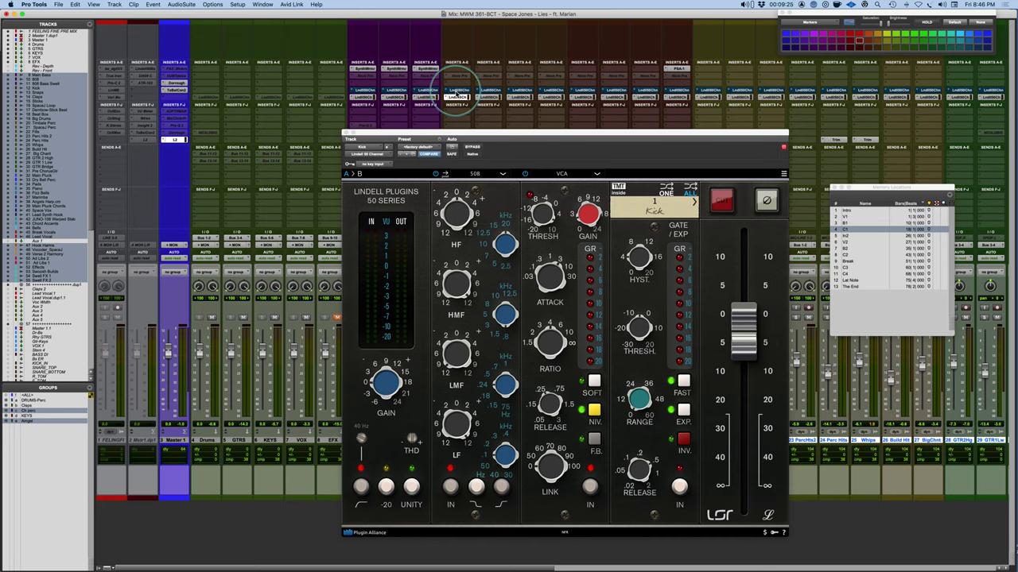
# Play the mix while switching the Kick's Lindell compressor in and out, ending bypassed.
pyautogui.keyDown('alt'); pyautogui.keyDown('super'); pyautogui.click(457, 94); pyautogui.keyUp('super'); pyautogui.keyUp('alt')
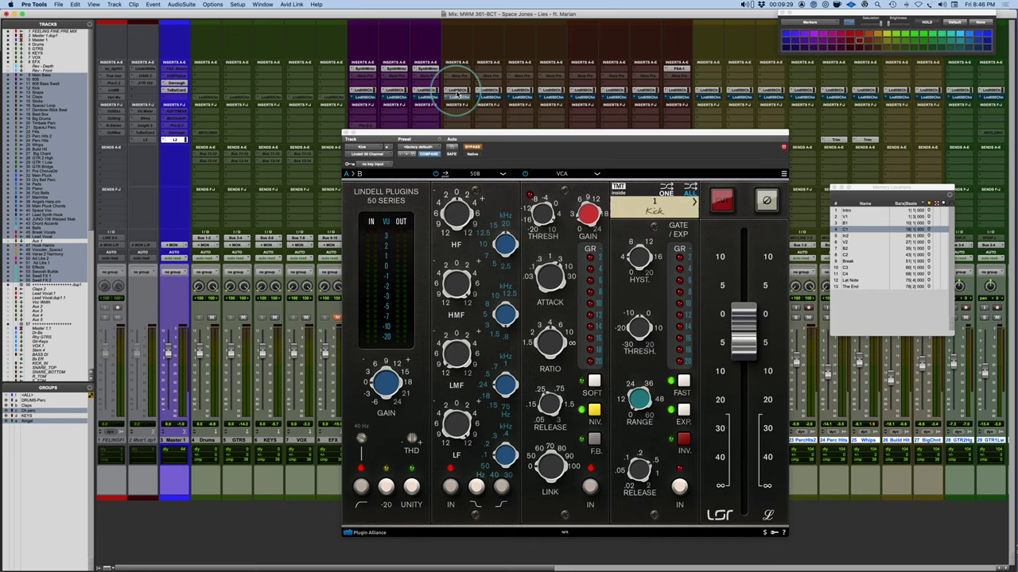
pyautogui.press('space')
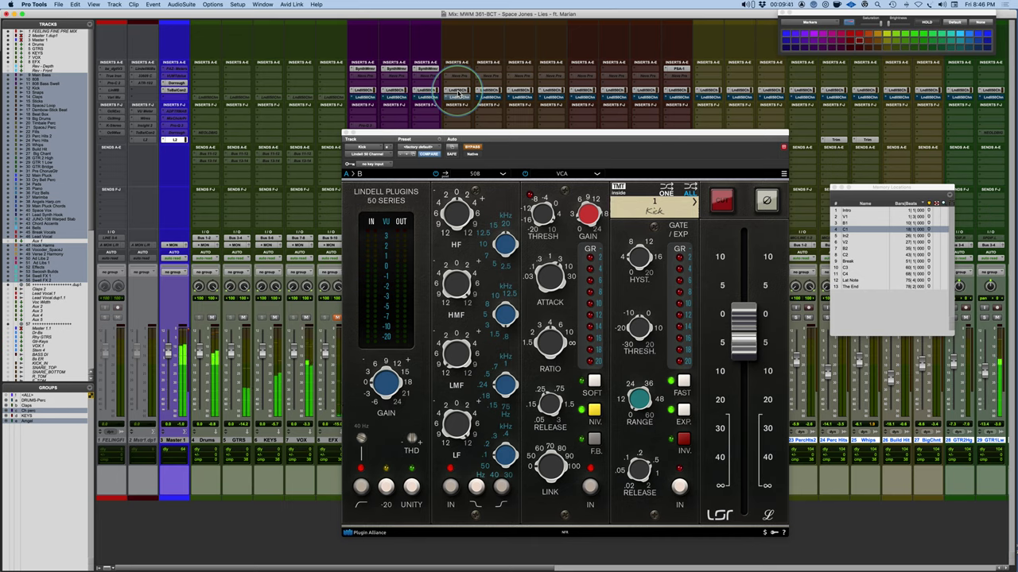
pyautogui.keyDown('super'); pyautogui.click(458, 94); pyautogui.keyUp('super')
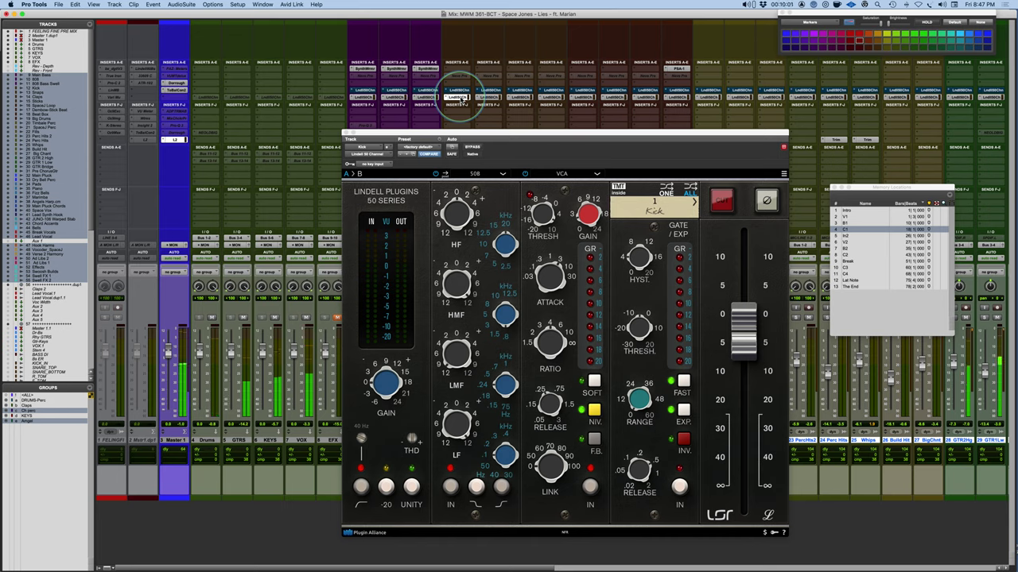
pyautogui.keyDown('super'); pyautogui.click(460, 97); pyautogui.keyUp('super')
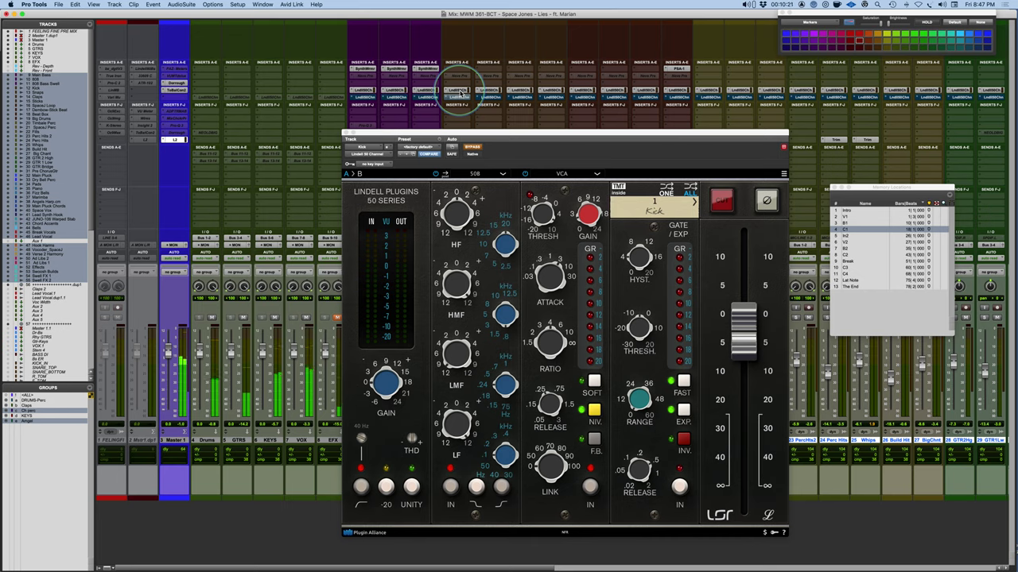
pyautogui.keyDown('super'); pyautogui.click(459, 98); pyautogui.keyUp('super')
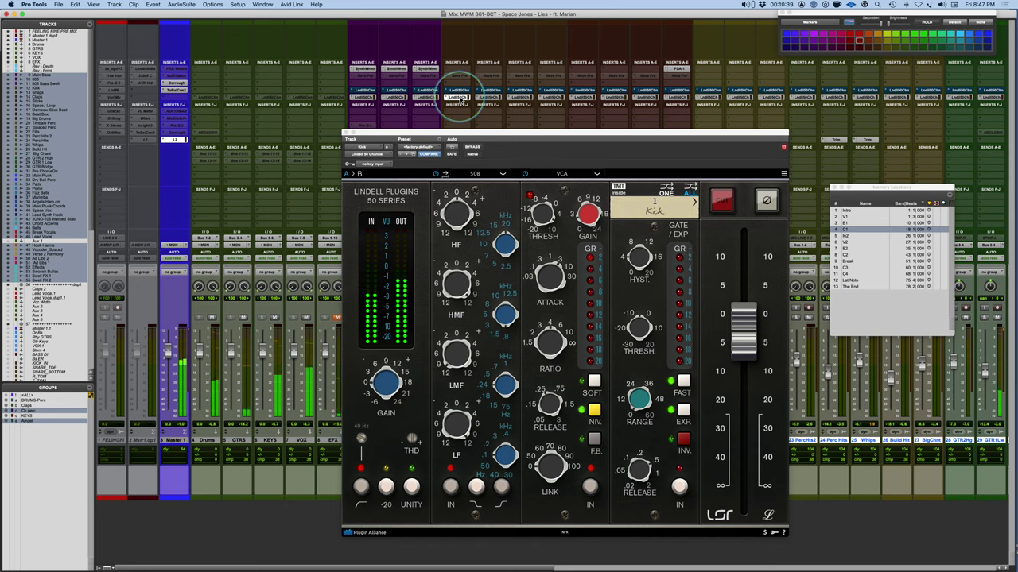
pyautogui.keyDown('super'); pyautogui.click(459, 92); pyautogui.keyUp('super')
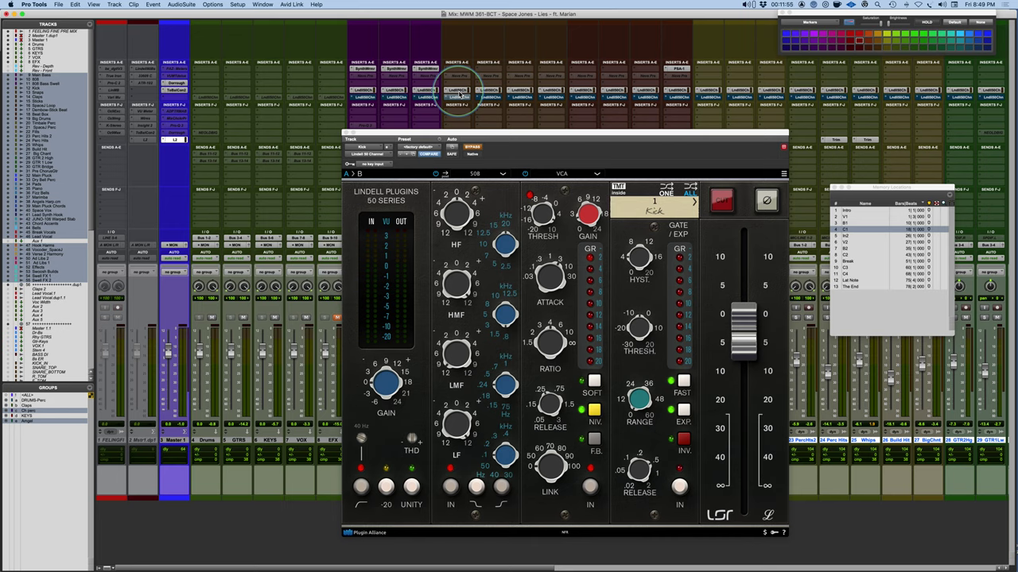
# Scroll to the vocal channels, load the Lead Vocal's Lindell 50 strip and shift the window left.
pyautogui.click(568, 138)
pyautogui.hscroll(15, 835, 528)
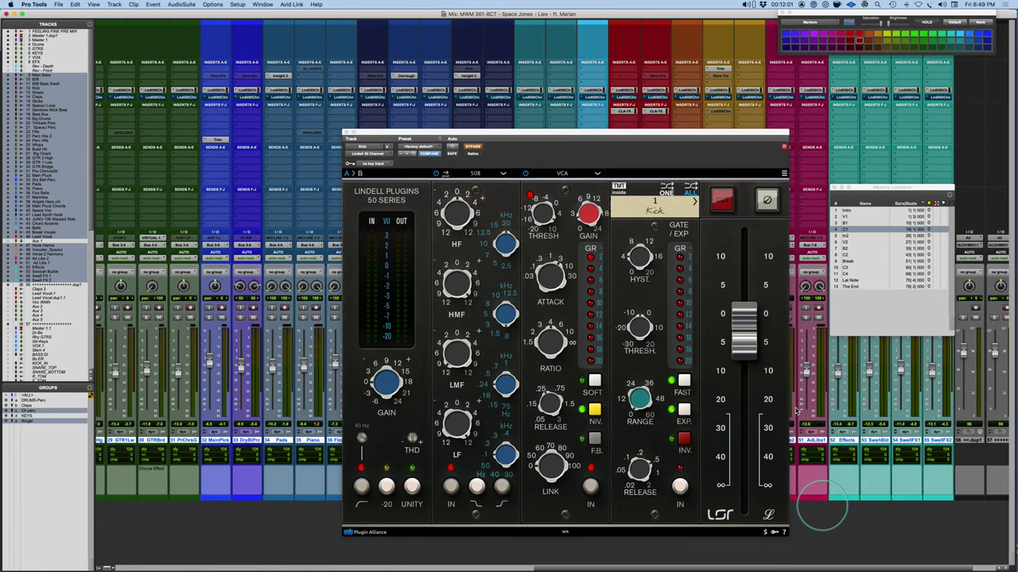
pyautogui.click(656, 90)
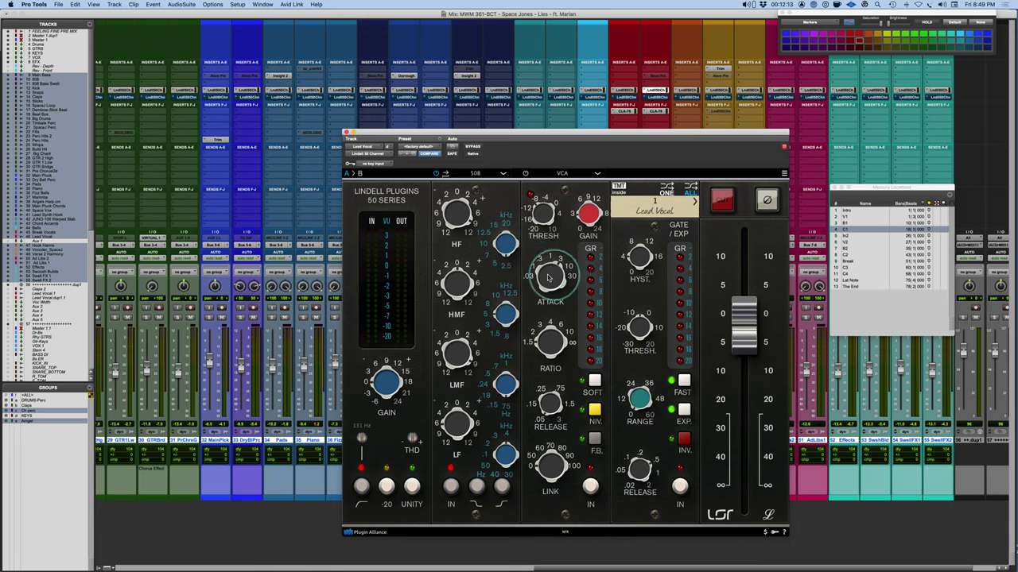
pyautogui.moveTo(618, 135); pyautogui.dragTo(433, 99)
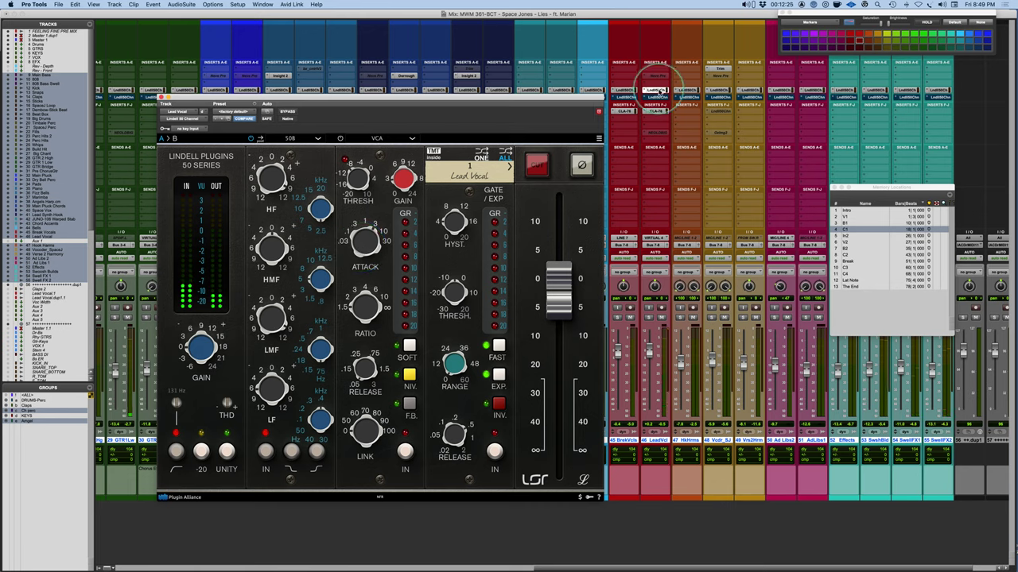
# Toggle the Lead Vocal's Lindell compressor bypass off and on and click through its window.
pyautogui.keyDown('super'); pyautogui.click(657, 94); pyautogui.keyUp('super')
pyautogui.keyDown('super'); pyautogui.click(657, 95); pyautogui.keyUp('super')
pyautogui.keyDown('super'); pyautogui.click(658, 97); pyautogui.keyUp('super')
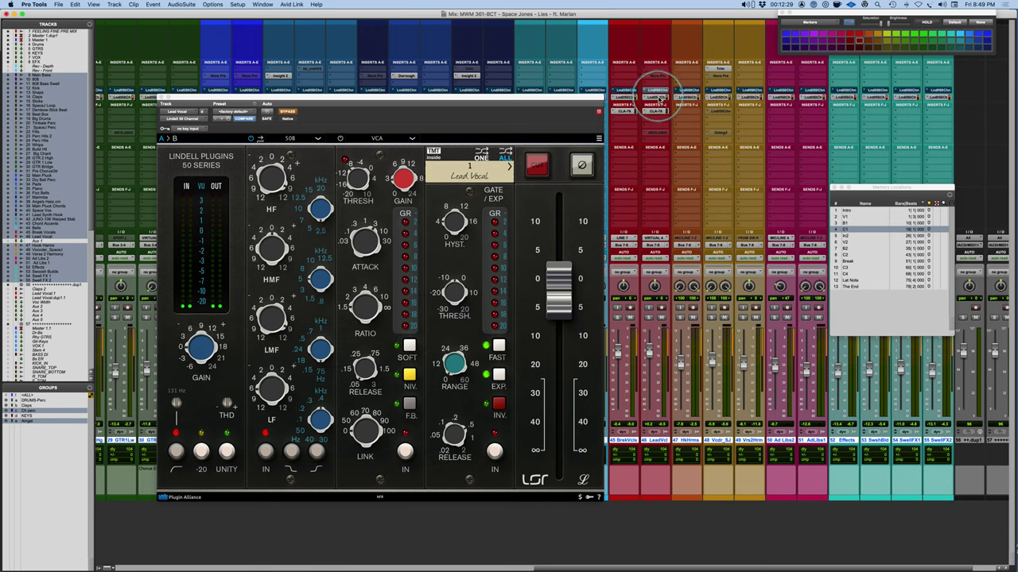
pyautogui.click(364, 266)
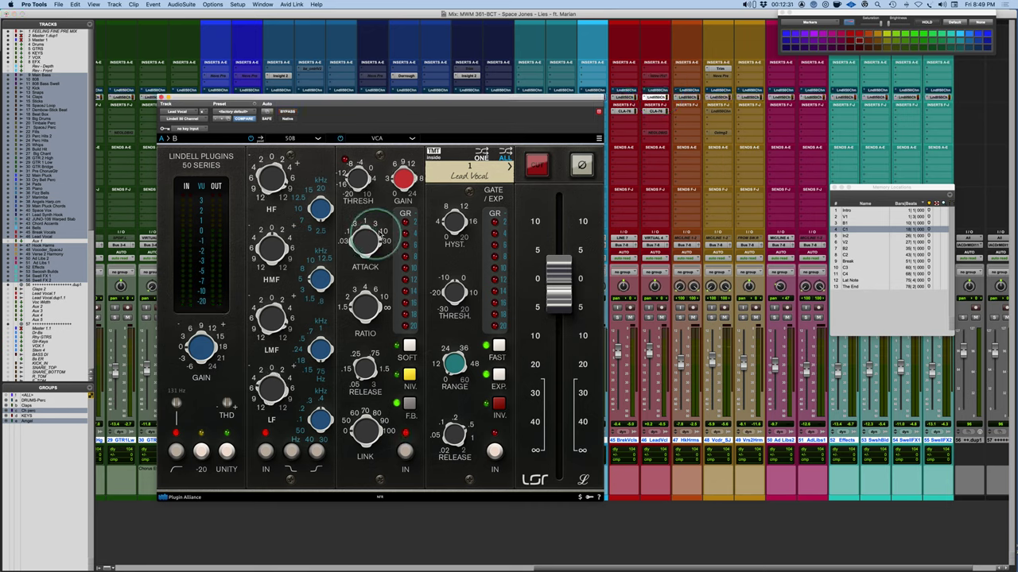
pyautogui.click(362, 380)
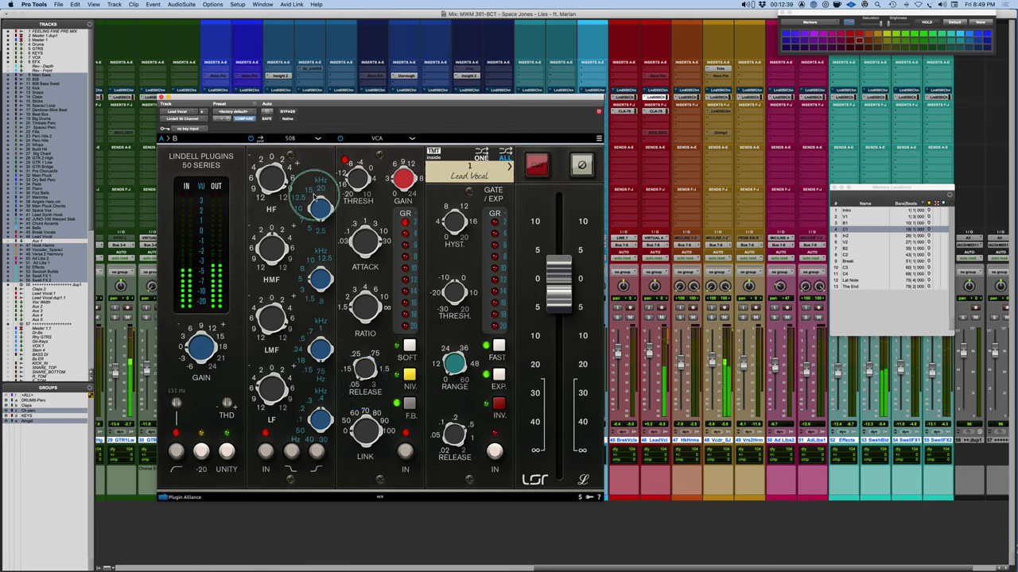
pyautogui.click(339, 139)
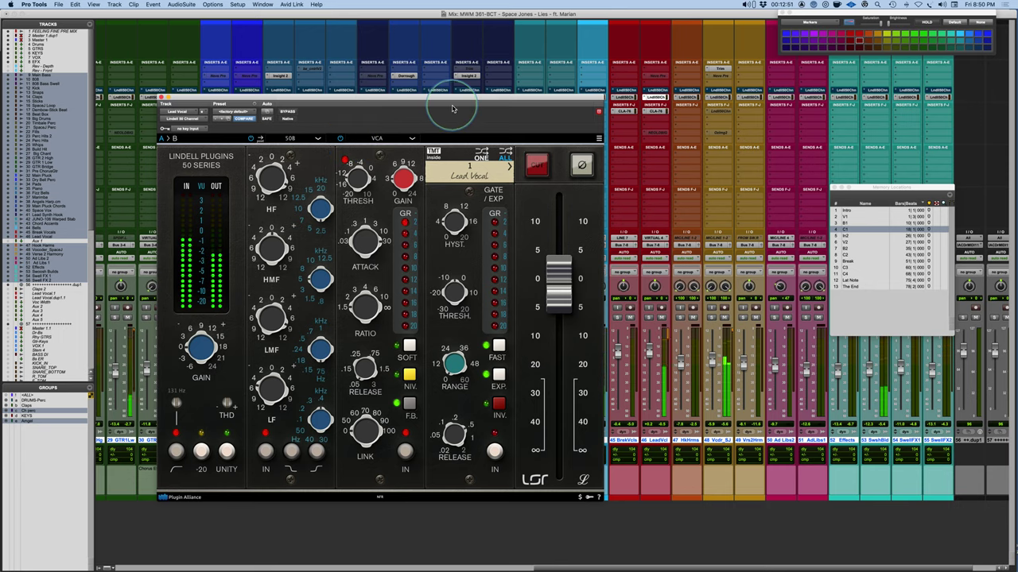
# Close the Lead Vocal compressor window and scroll the mixer left to the drum tracks.
pyautogui.moveTo(458, 98); pyautogui.dragTo(579, 128)
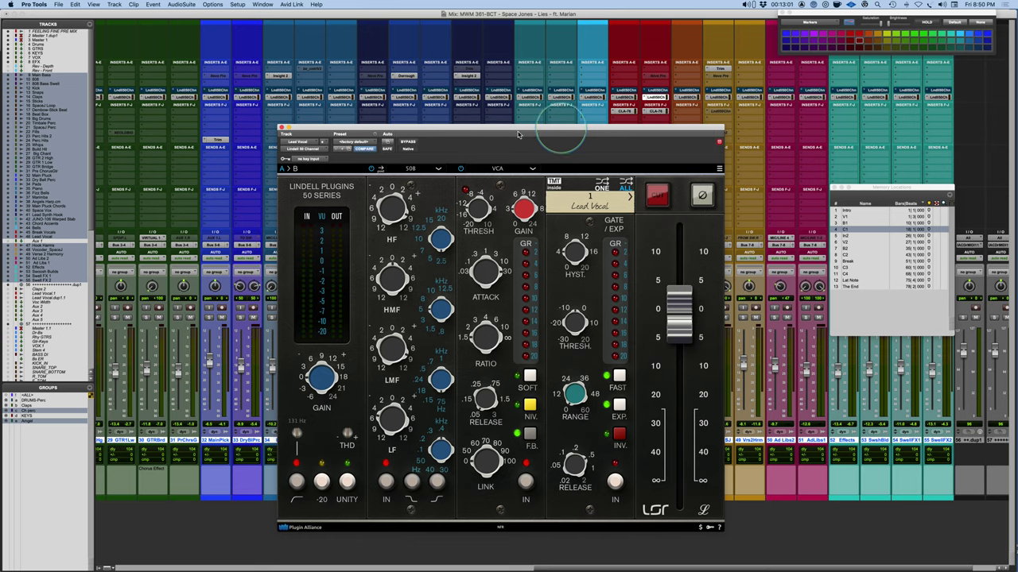
pyautogui.click(284, 127)
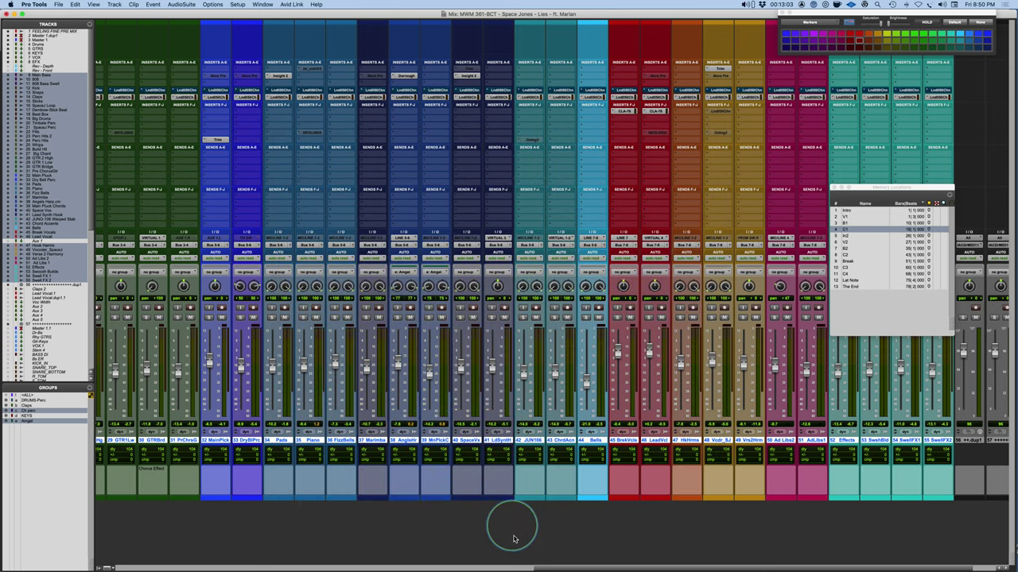
pyautogui.hscroll(-10, 518, 526)
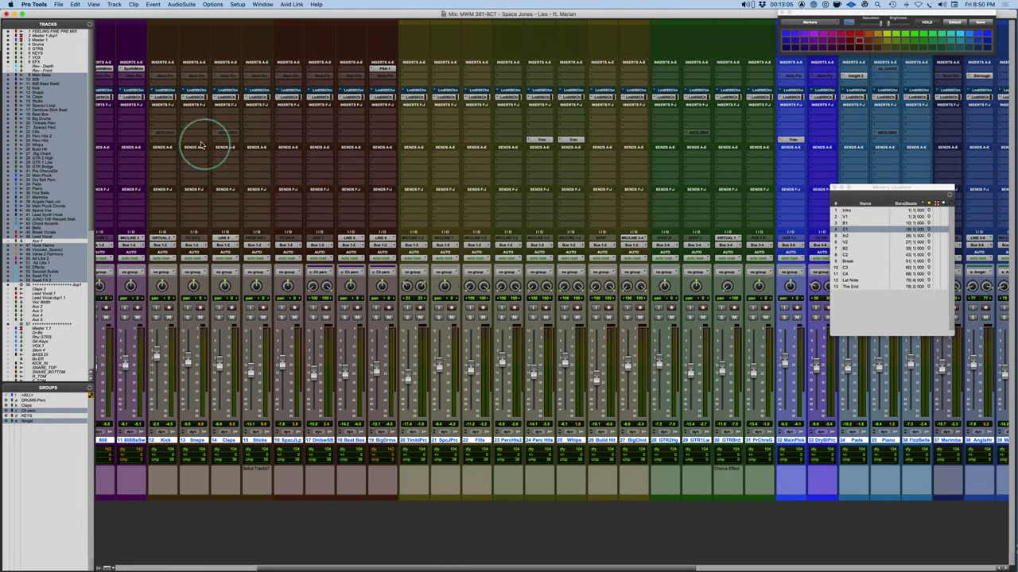
# Open the Kick track's Lindell 50 channel strip and inspect its compressor knobs.
pyautogui.click(163, 97)
pyautogui.click(344, 443)
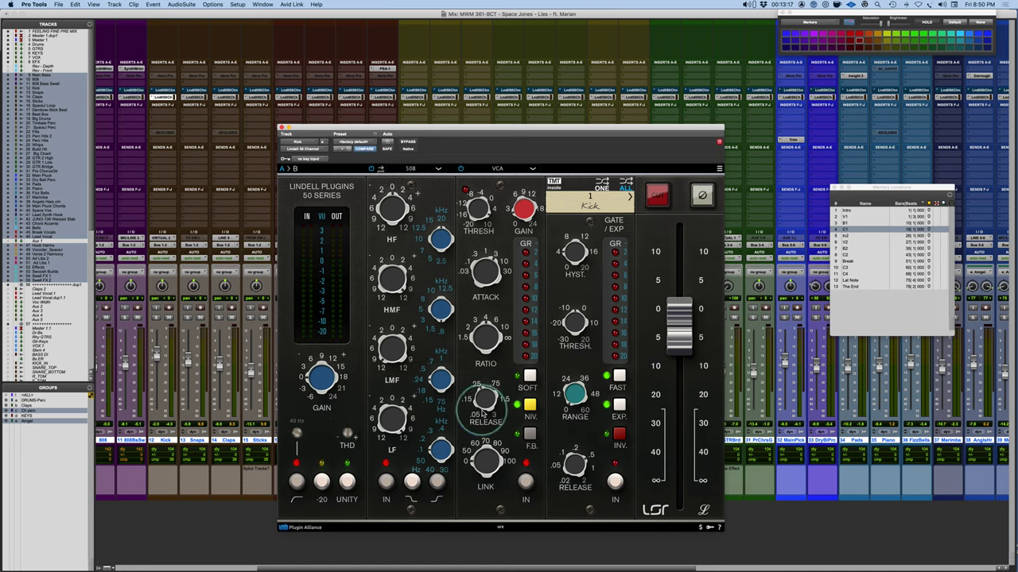
pyautogui.moveTo(484, 400)
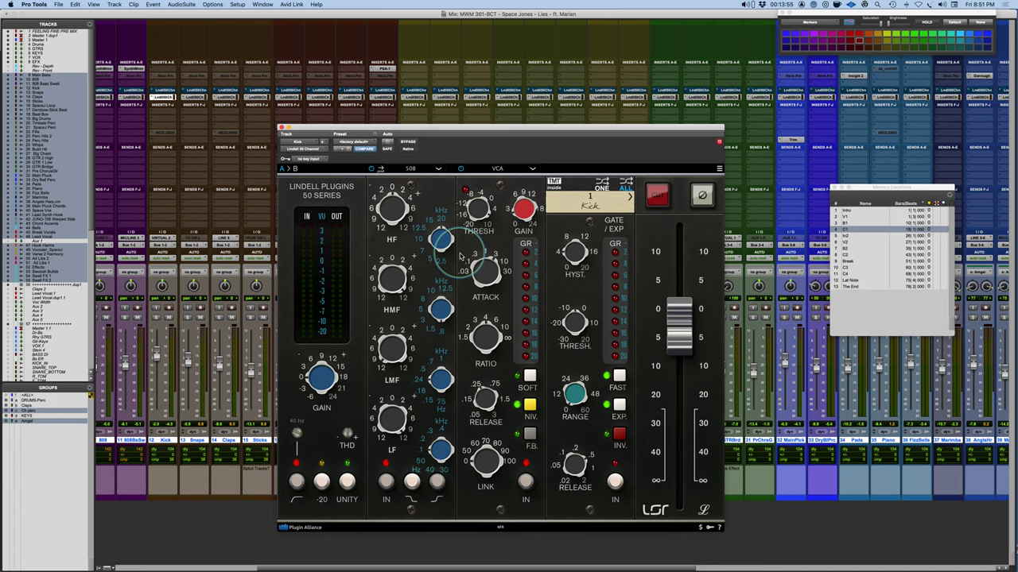
pyautogui.hscroll(10, 782, 523)
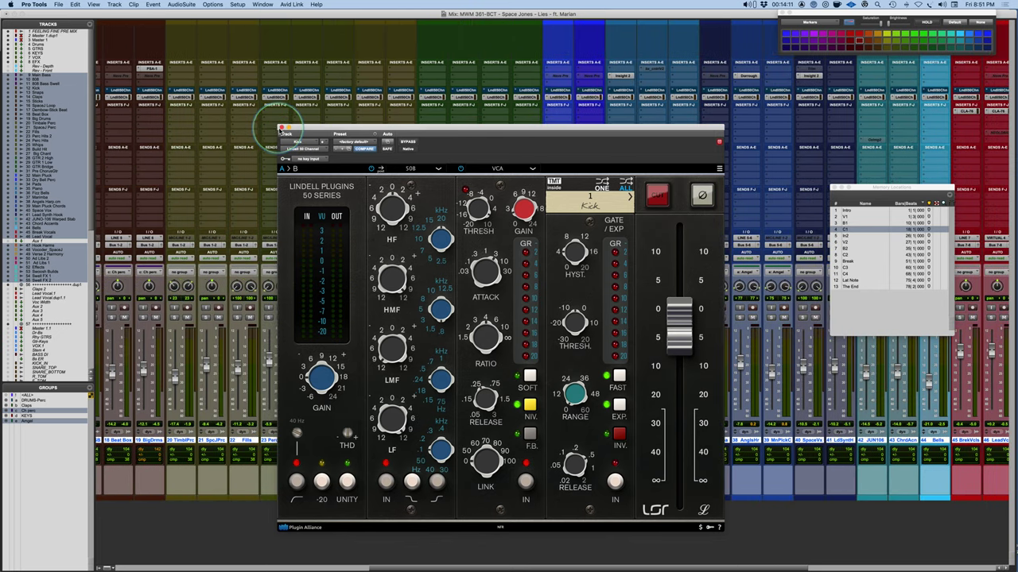
# Close the Kick compressor window and scroll the mixer right to the guitar, keys and pad tracks.
pyautogui.click(281, 129)
pyautogui.hscroll(5, 579, 513)
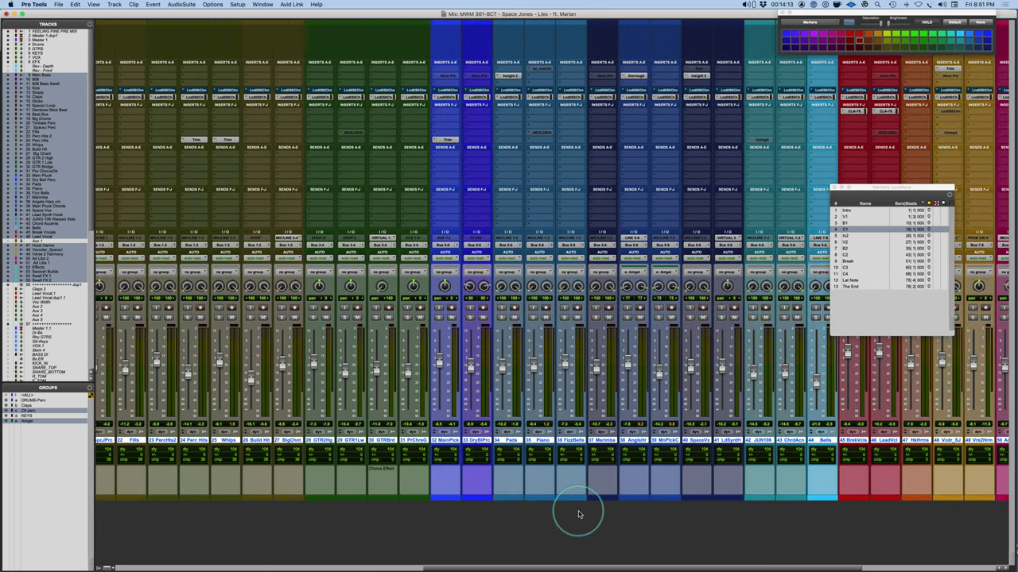
pyautogui.hscroll(1, 579, 515)
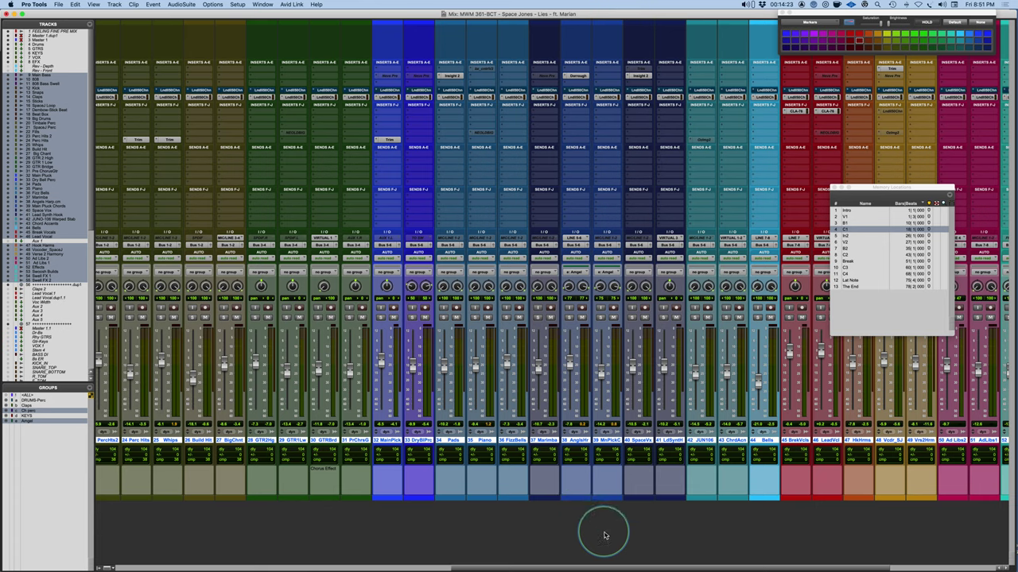
pyautogui.hscroll(5, 604, 534)
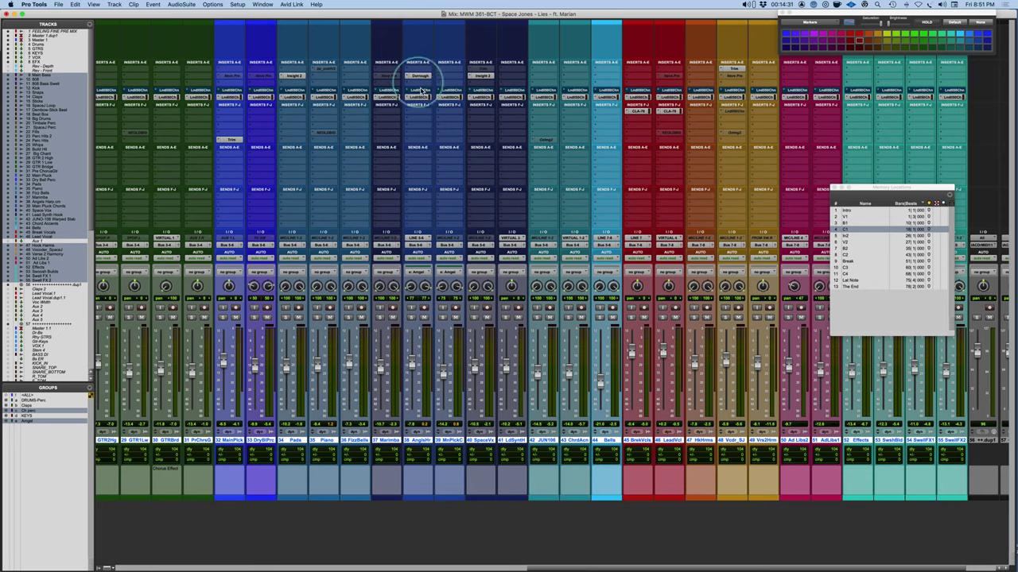
# Open the Angels Harp track's Lindell 50 strip and adjust its REL compressor release.
pyautogui.click(419, 97)
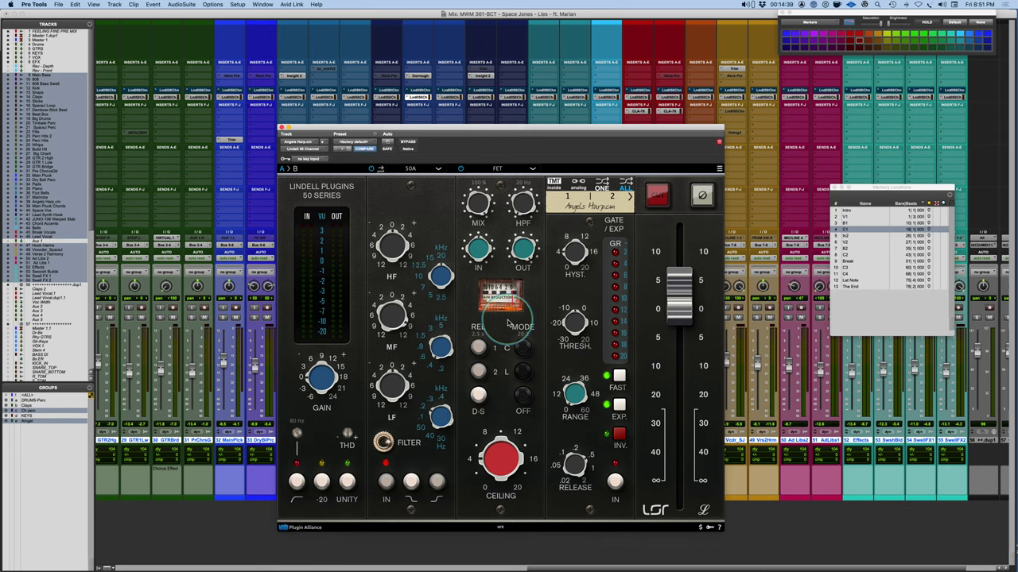
pyautogui.scroll(-2, 478, 345)
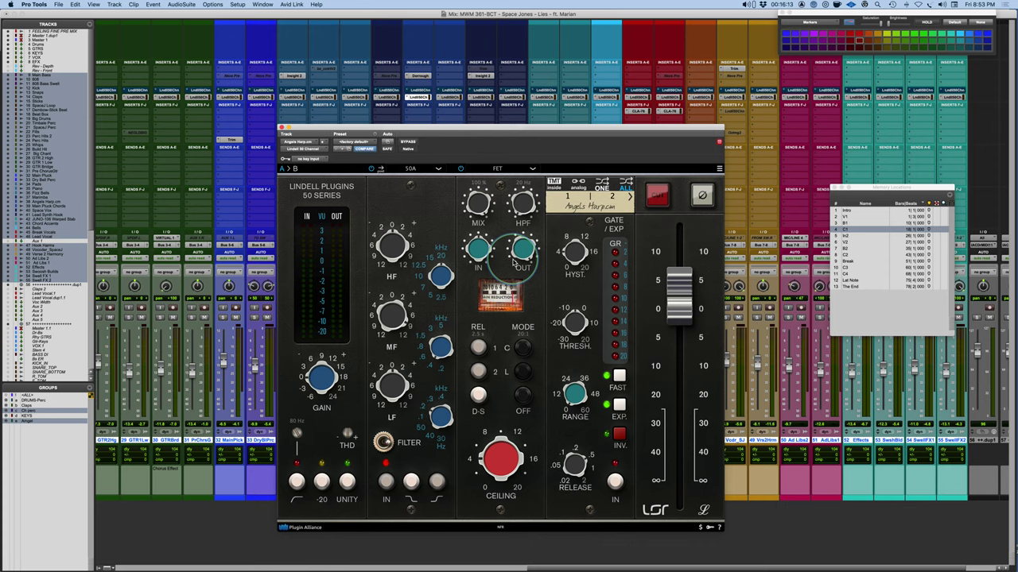
pyautogui.click(331, 98)
pyautogui.keyDown('super'); pyautogui.click(327, 94); pyautogui.keyUp('super')
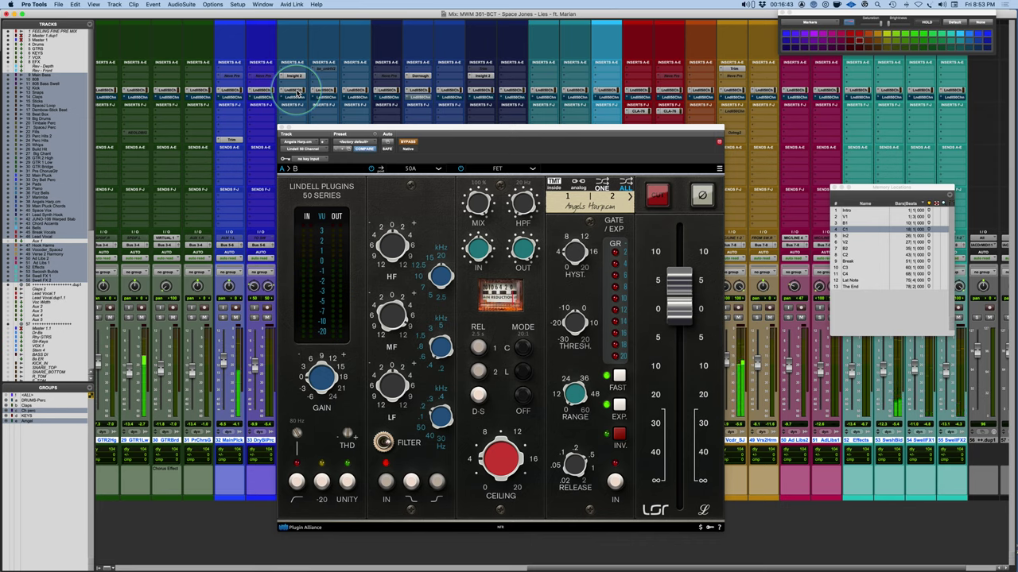
pyautogui.click(296, 96)
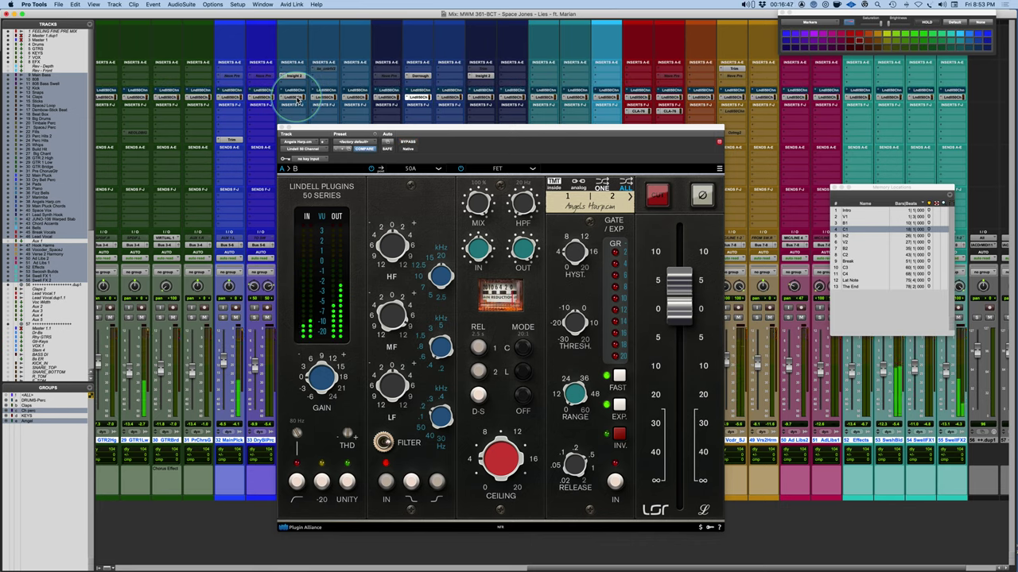